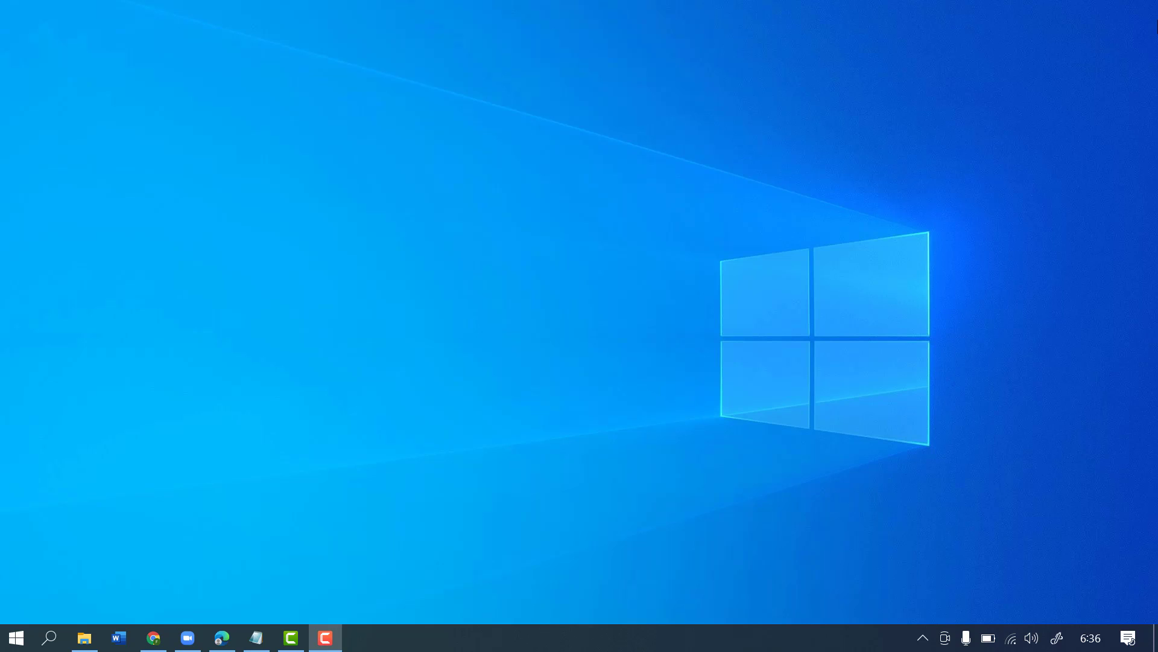
right_click(982, 90)
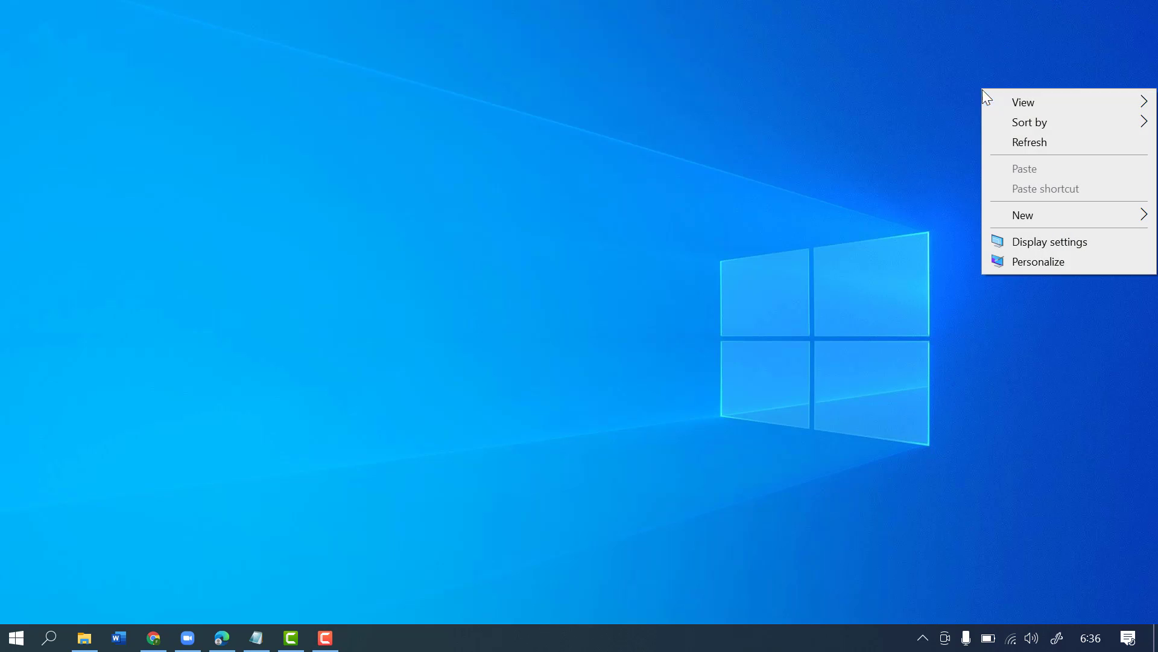
click(1017, 140)
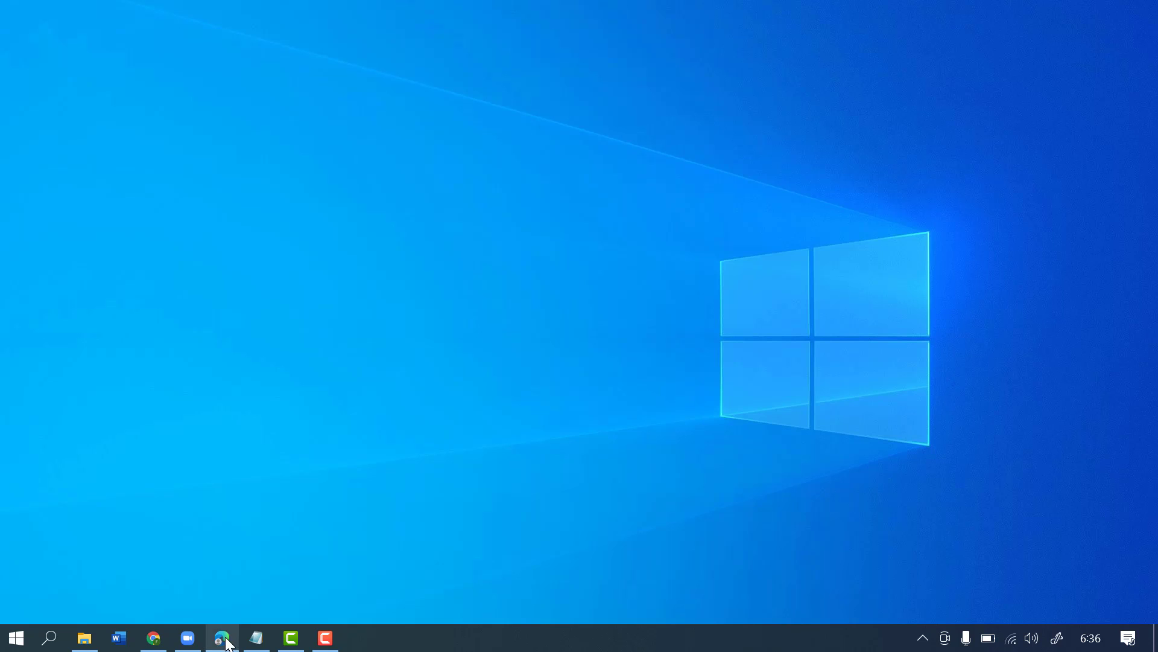
Start a new meeting in Zoom to check its additional options for breakout rooms, and leave the meeting
click(188, 638)
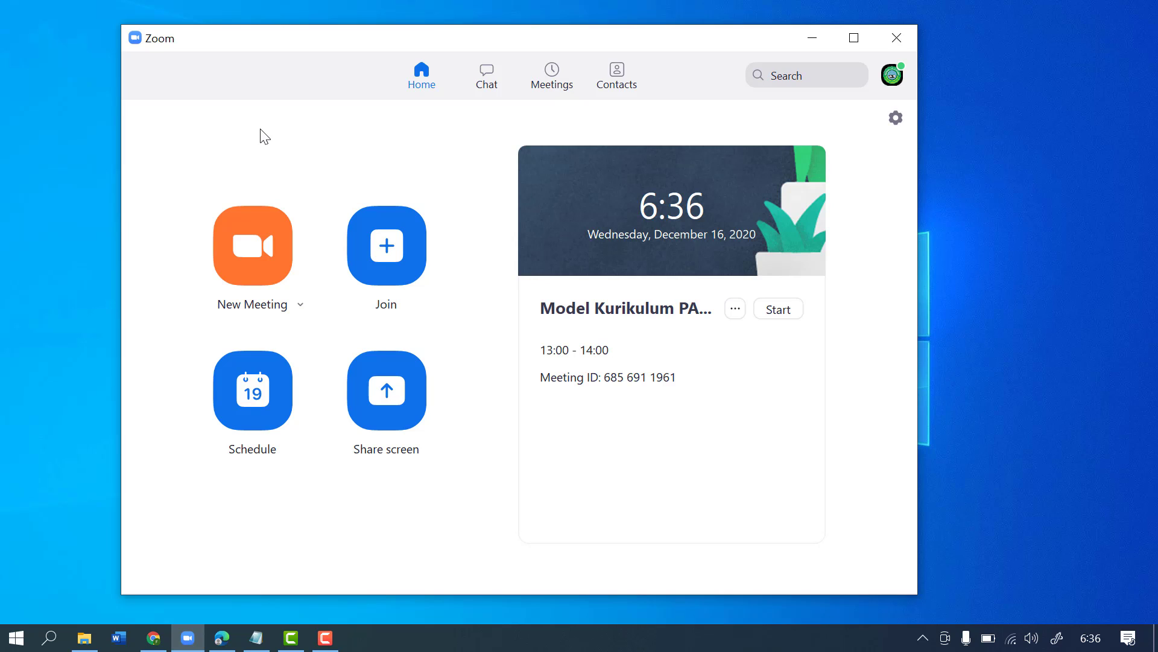
click(260, 240)
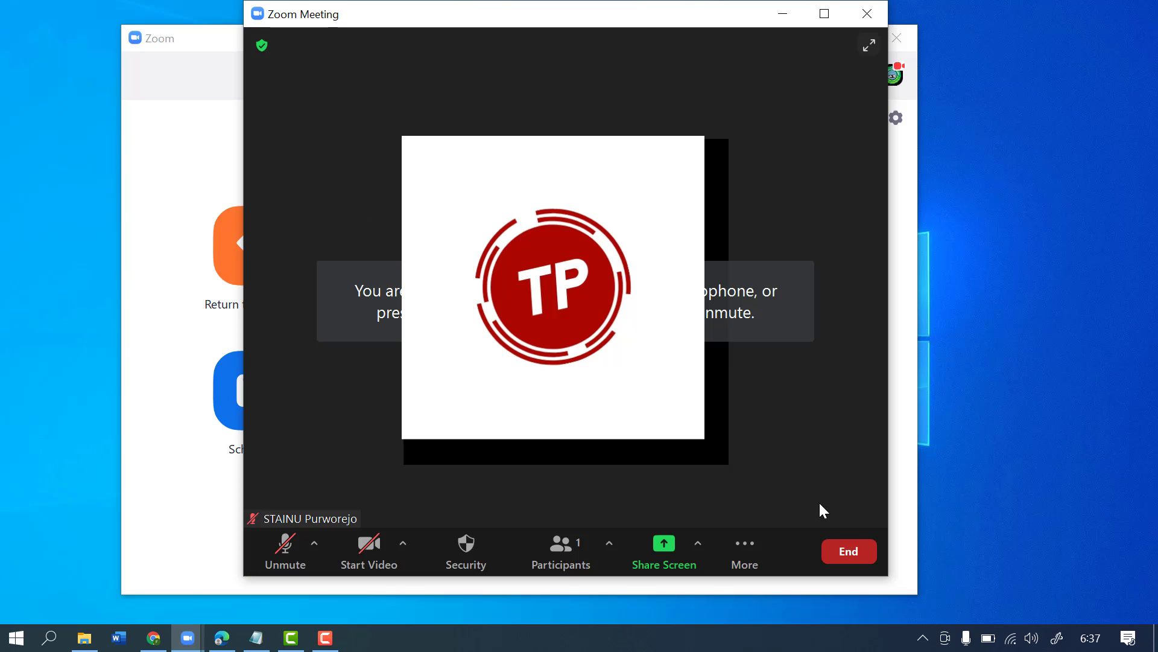
click(756, 542)
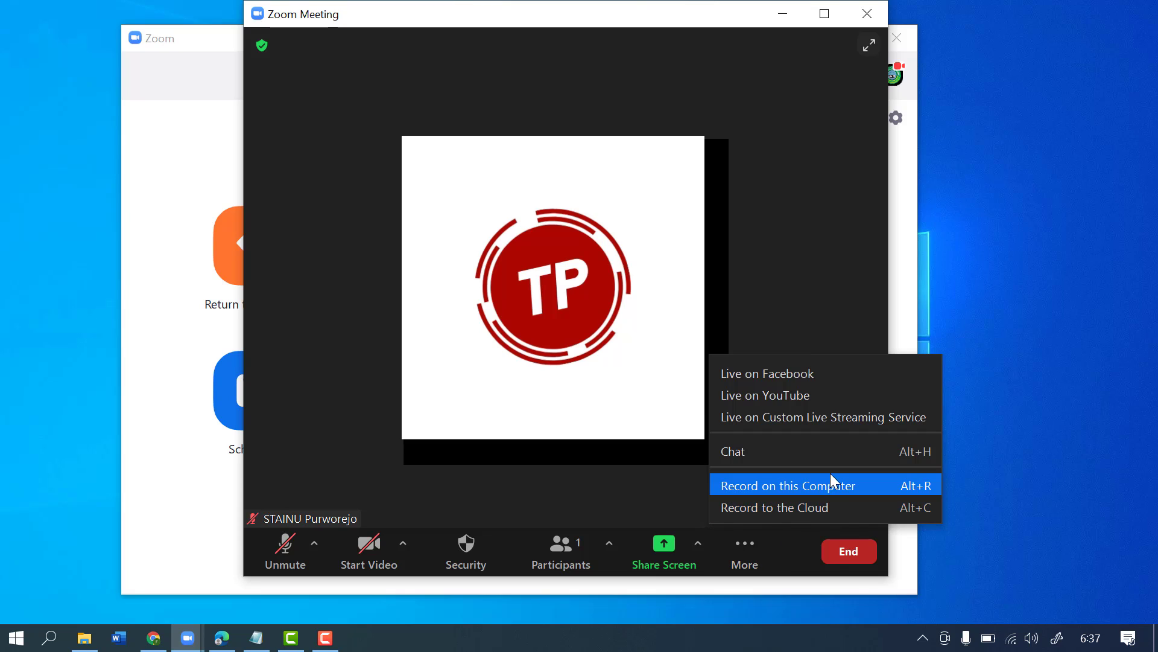
click(854, 548)
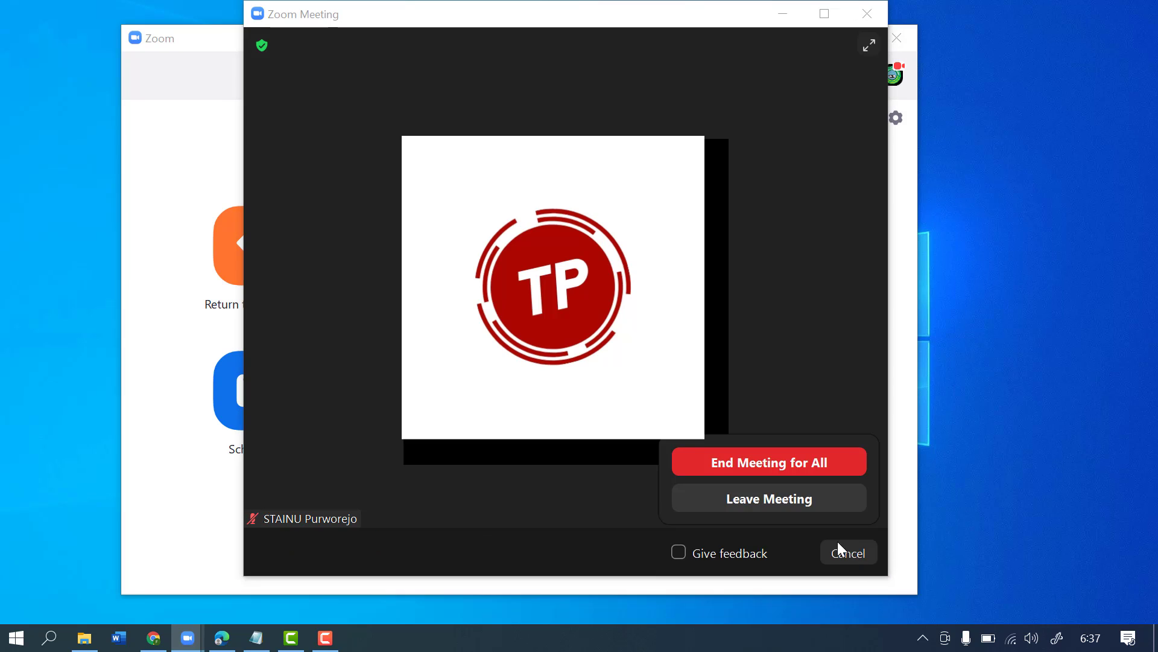
click(817, 505)
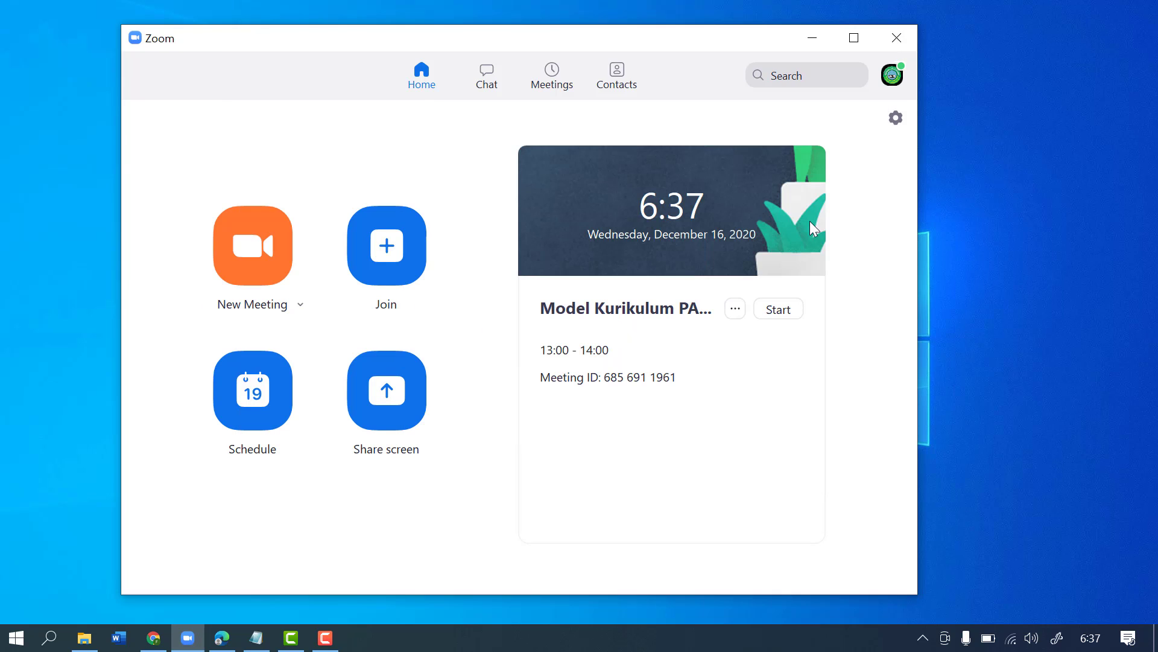
Open the full web settings from Zoom's general settings and enable the Breakout room option for meetings
click(895, 118)
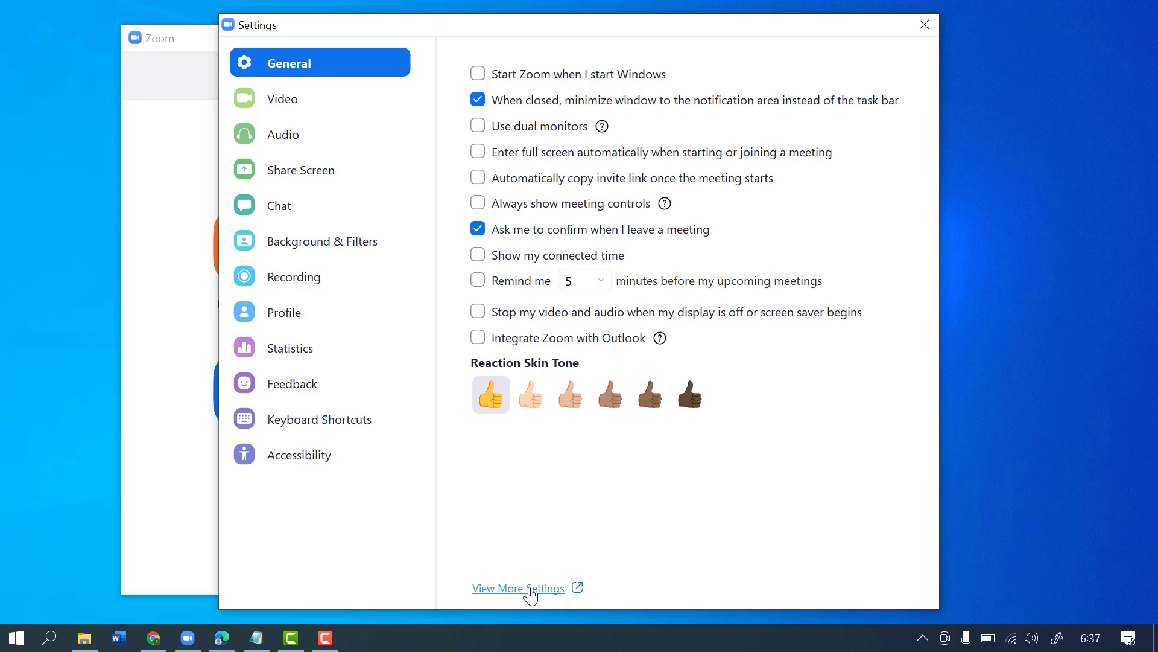
click(532, 590)
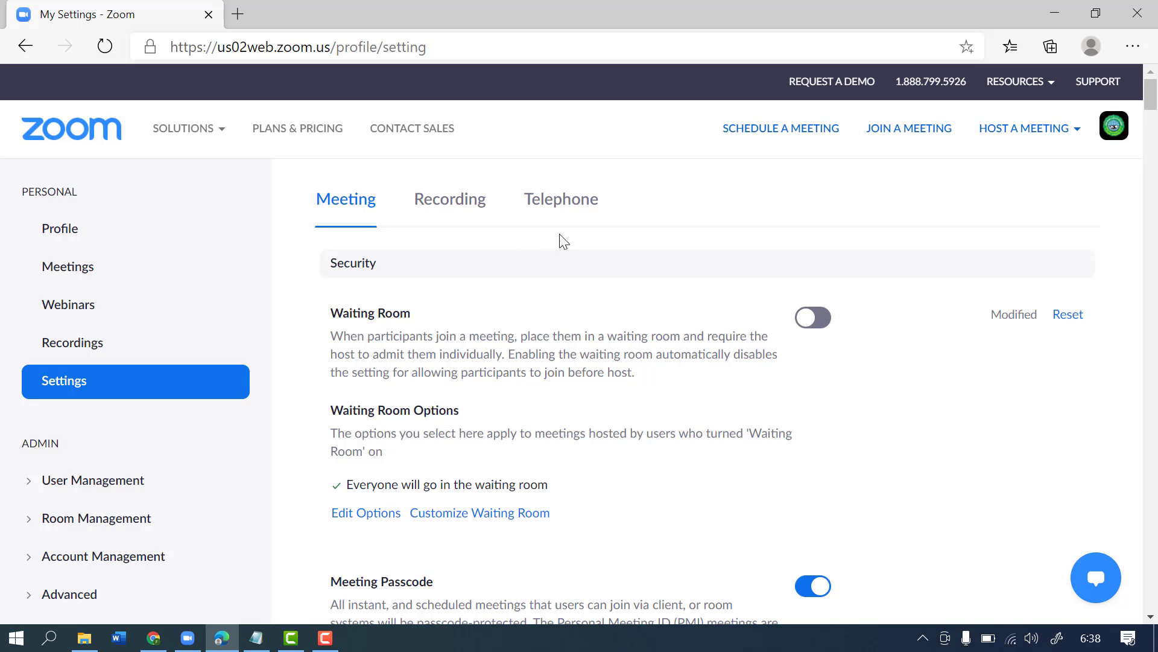
scroll(564, 242, down, 10)
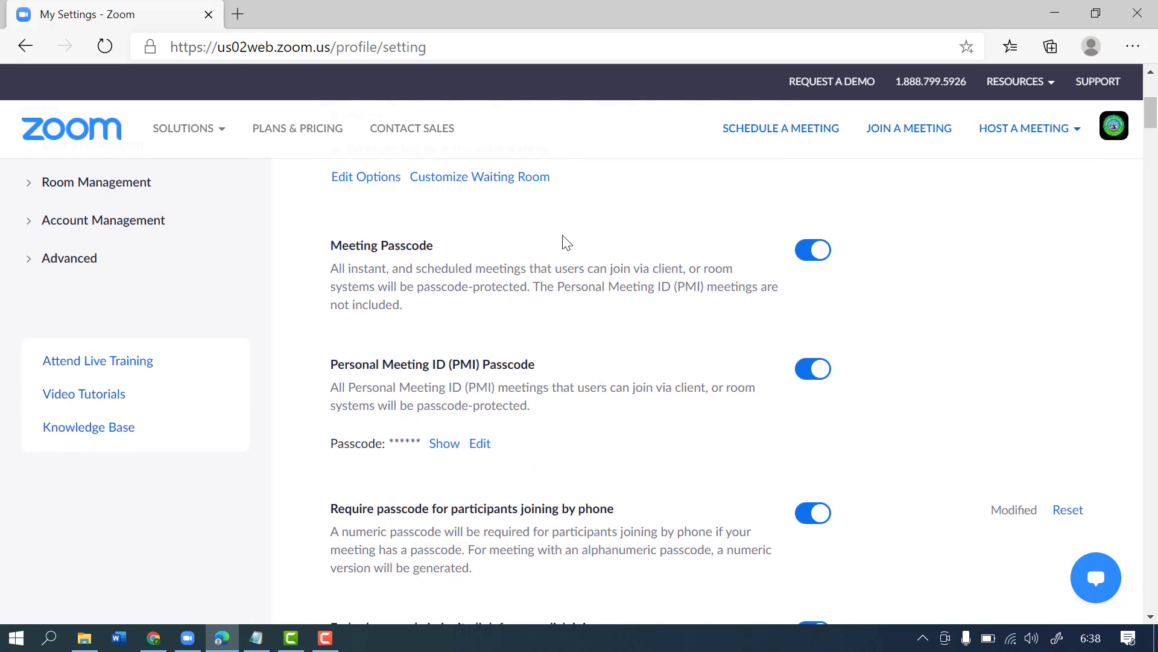
scroll(574, 245, down, 10)
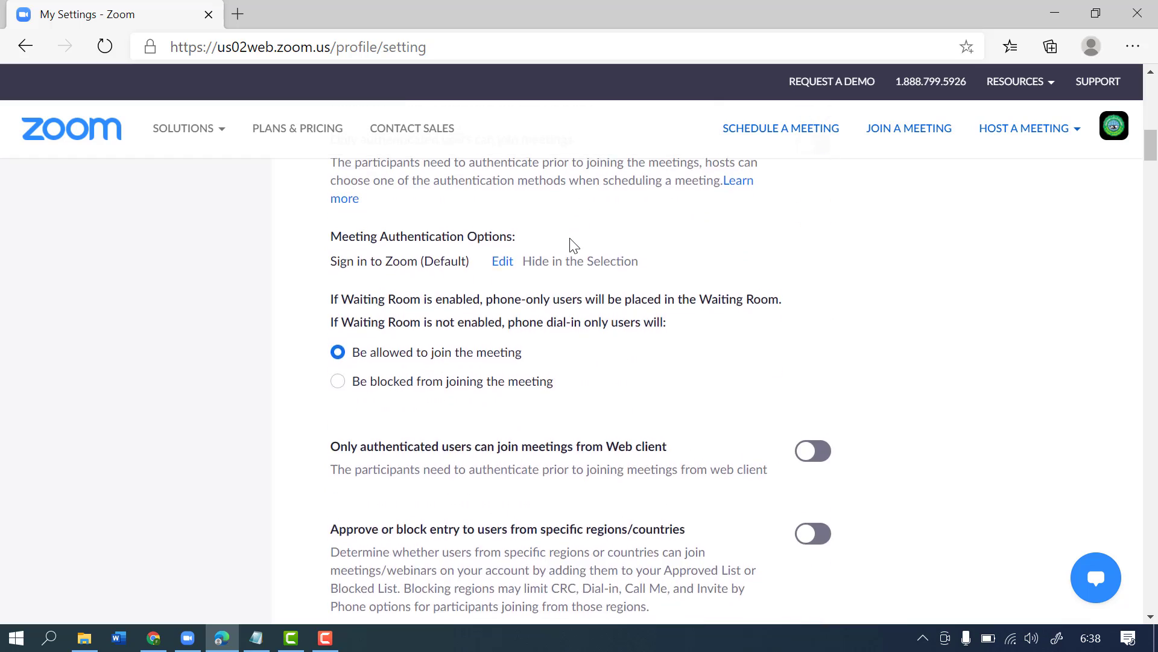
scroll(574, 244, down, 10)
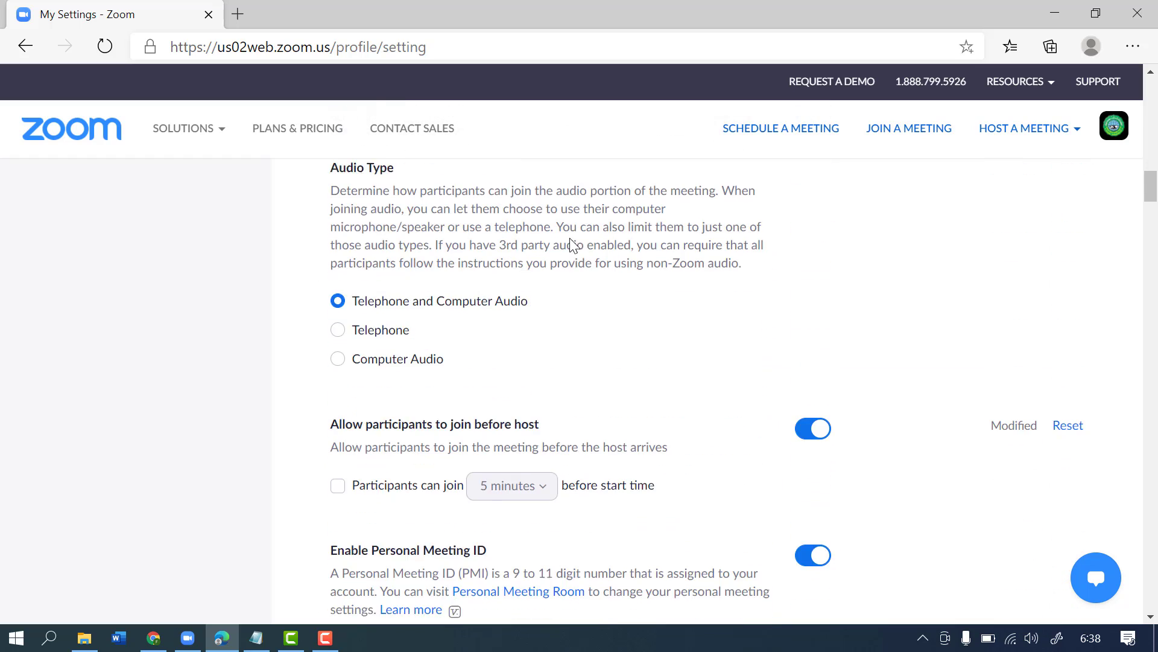
scroll(572, 239, down, 10)
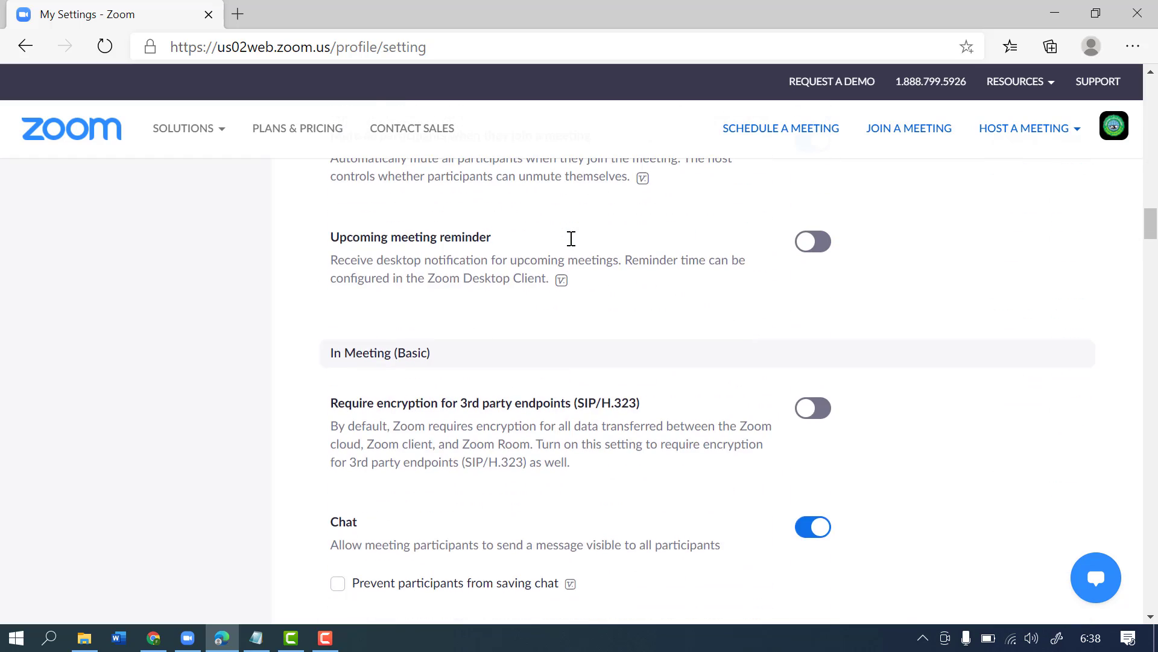
scroll(574, 244, down, 10)
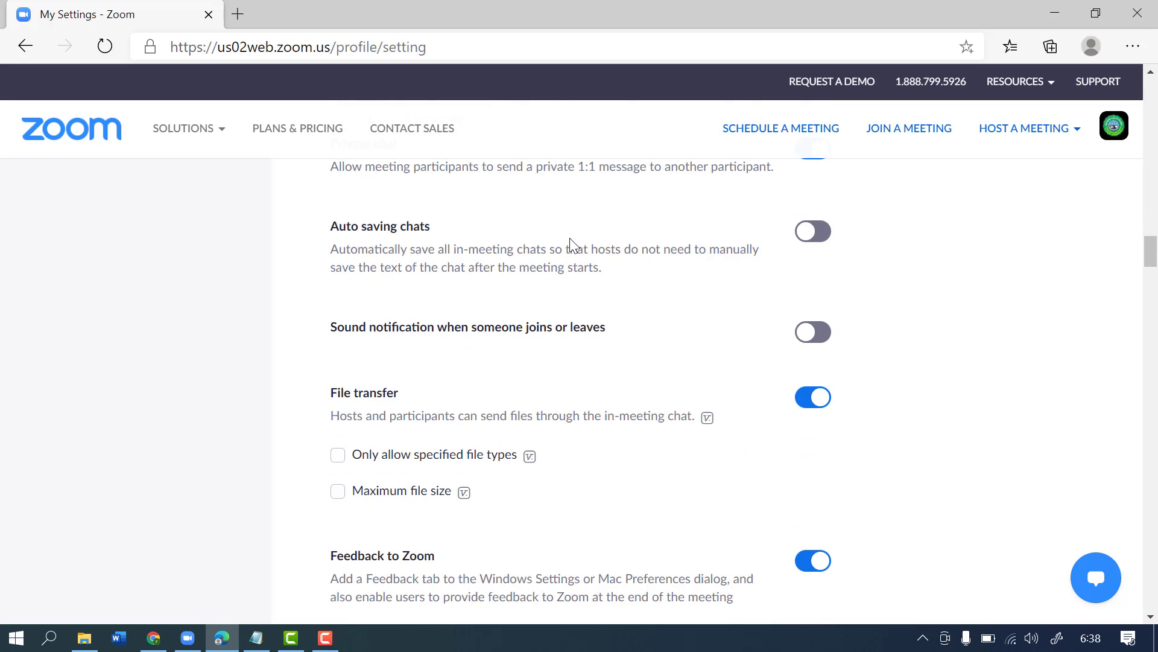
scroll(574, 244, down, 10)
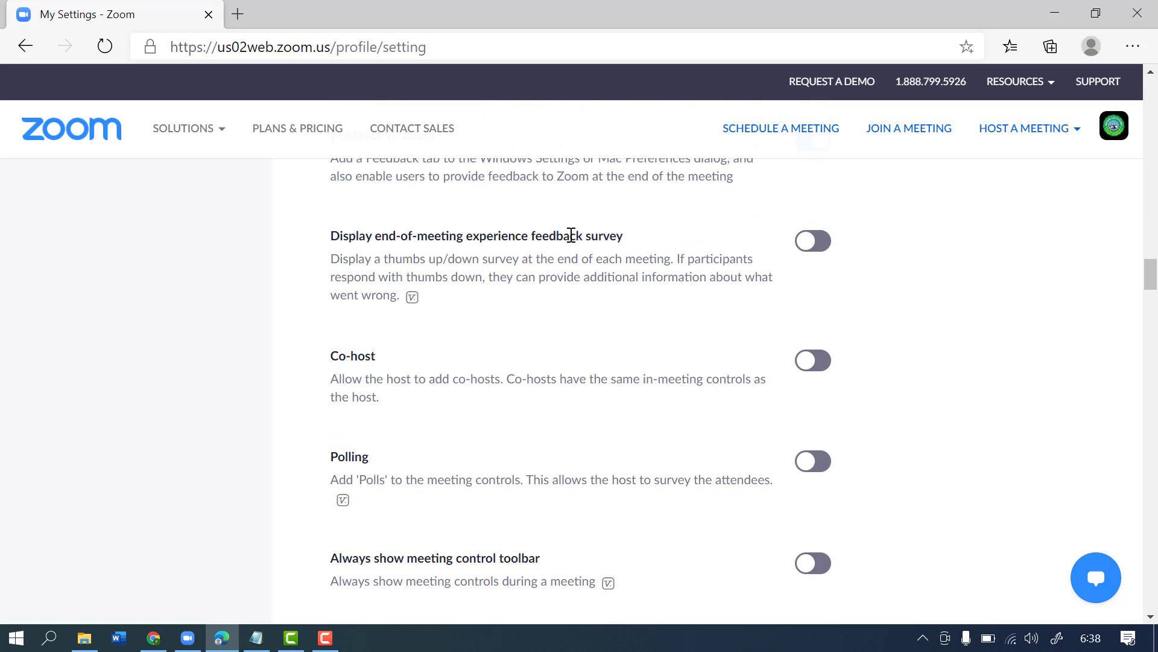
scroll(574, 242, down, 10)
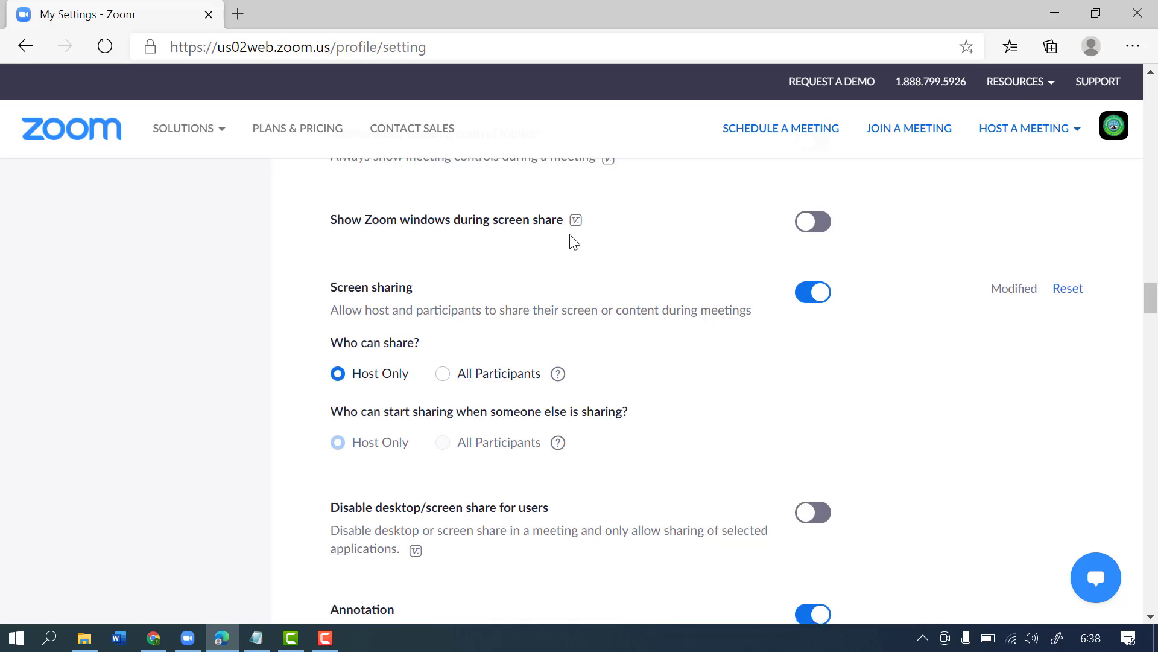
scroll(574, 242, down, 10)
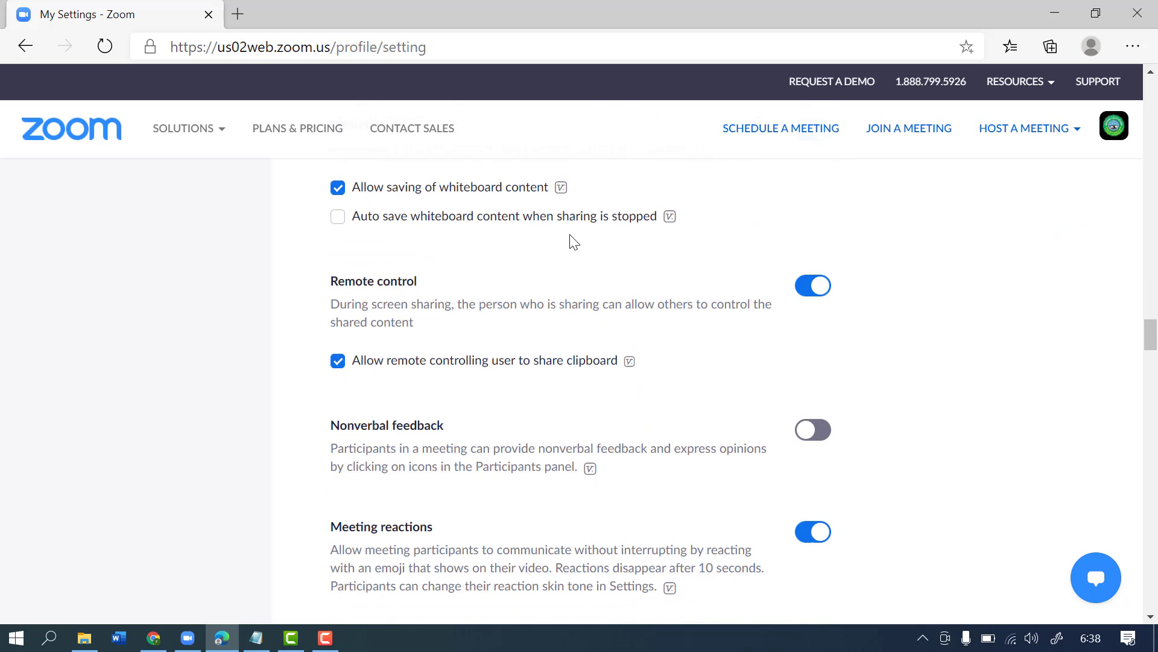
scroll(574, 242, down, 10)
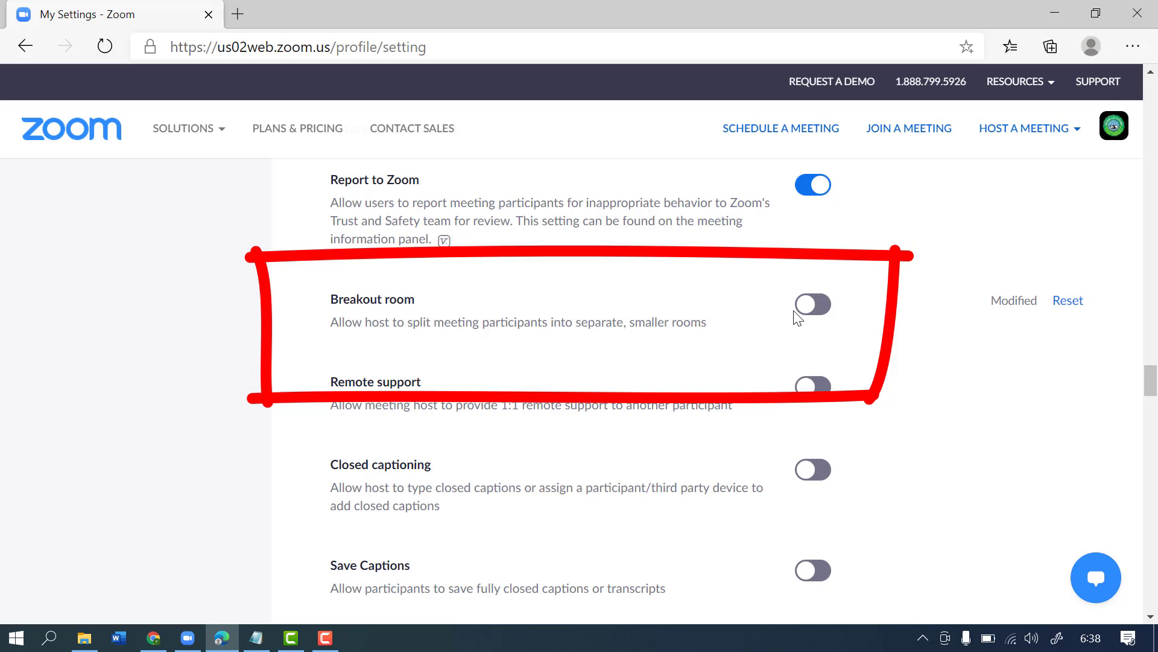
click(814, 305)
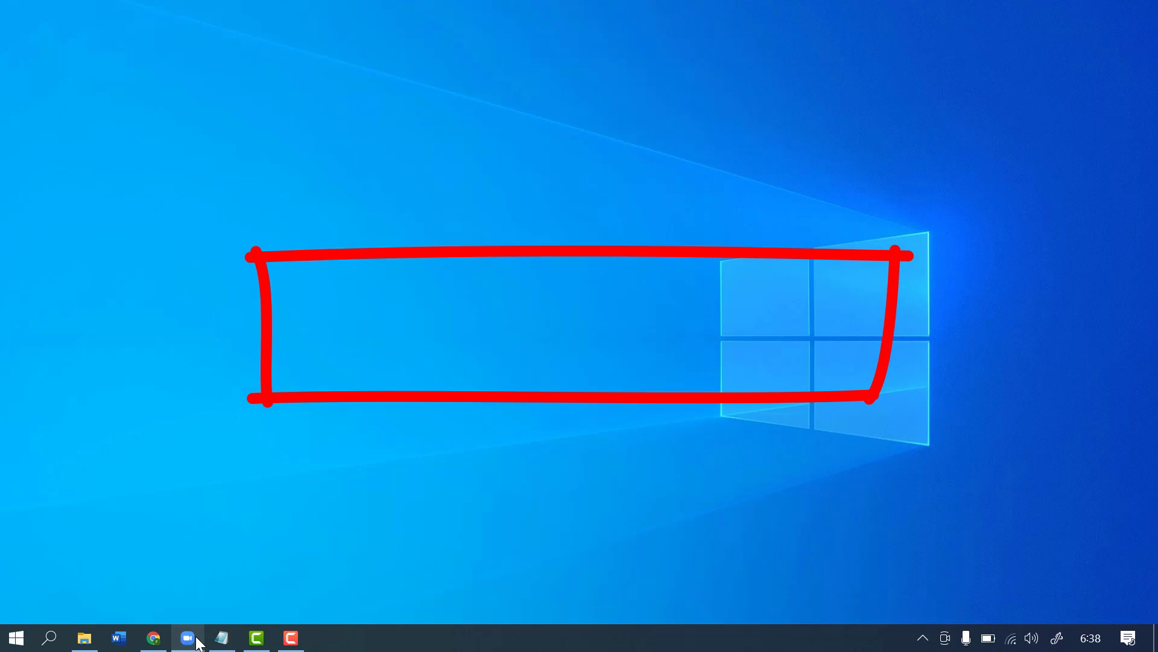
Switch back to the Zoom app, start a new meeting and open its breakout room setup
click(188, 637)
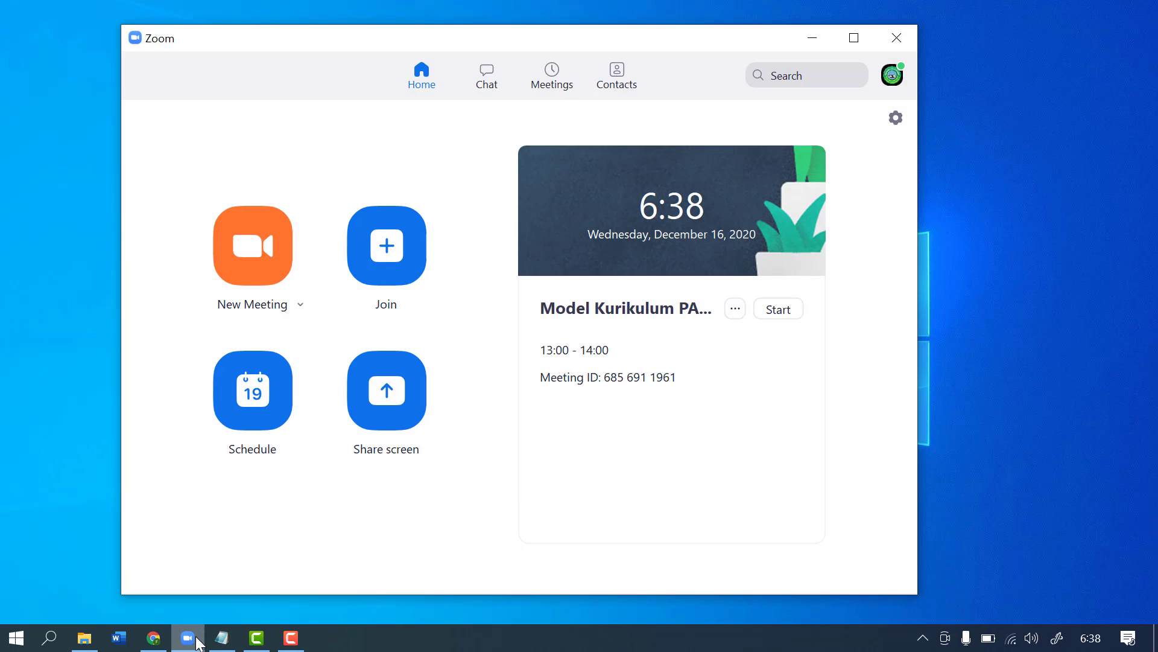
click(268, 272)
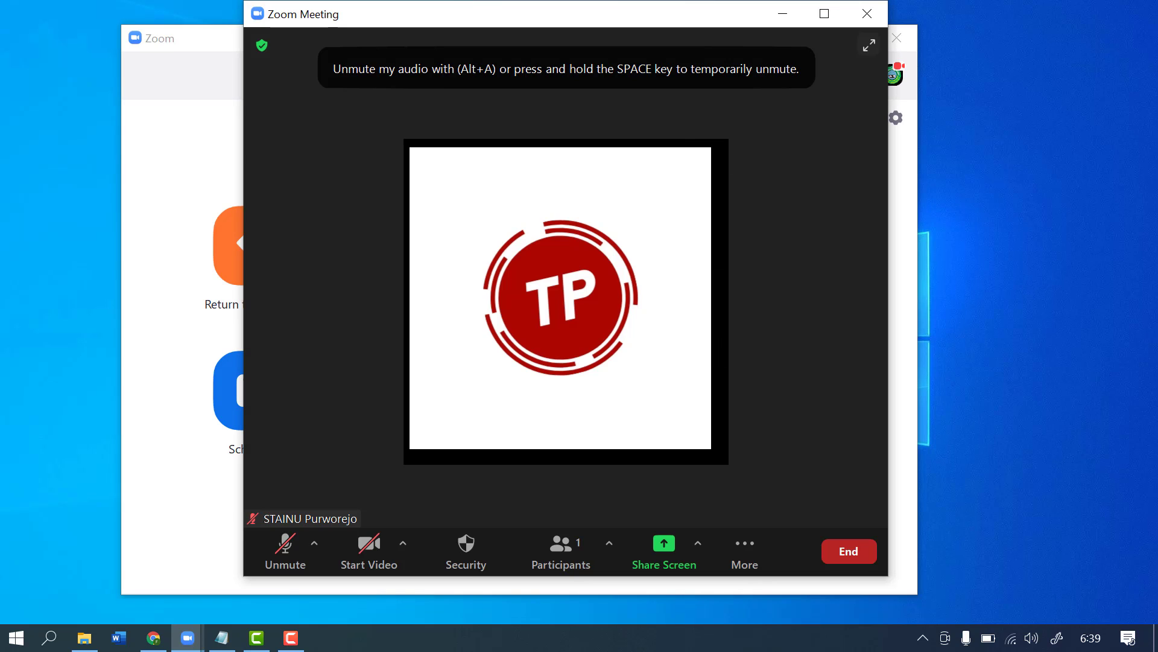
click(755, 540)
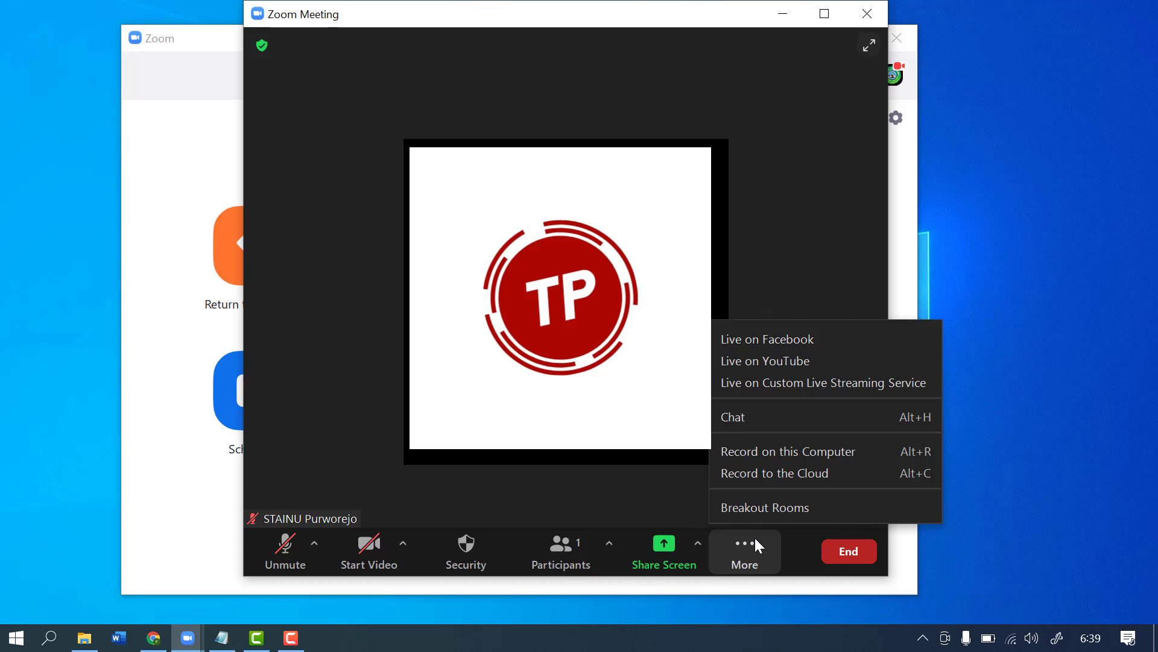
click(762, 510)
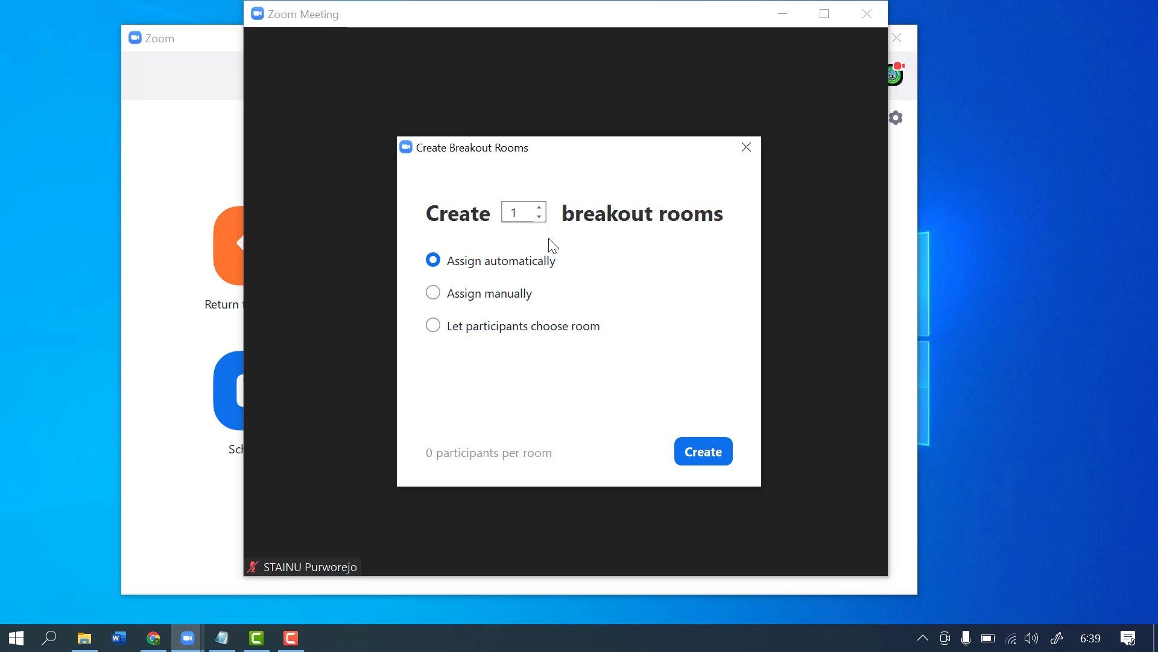
Create 4 breakout rooms with participants assigned automatically
click(539, 208)
click(540, 208)
click(539, 208)
click(539, 207)
click(433, 293)
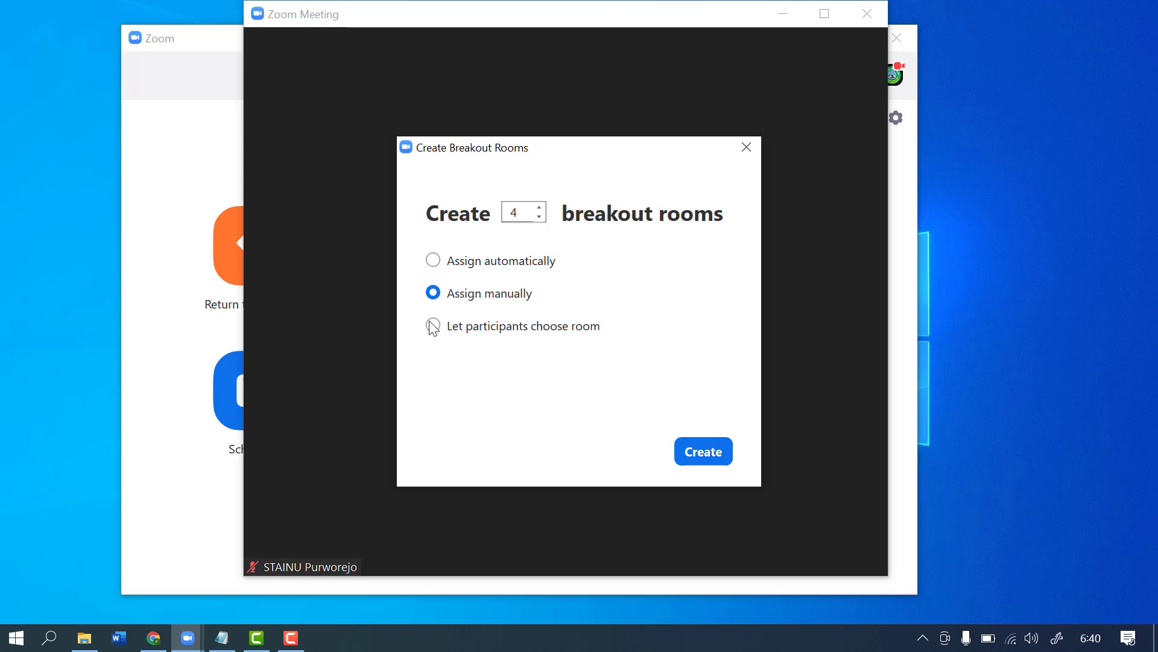
click(433, 325)
click(435, 262)
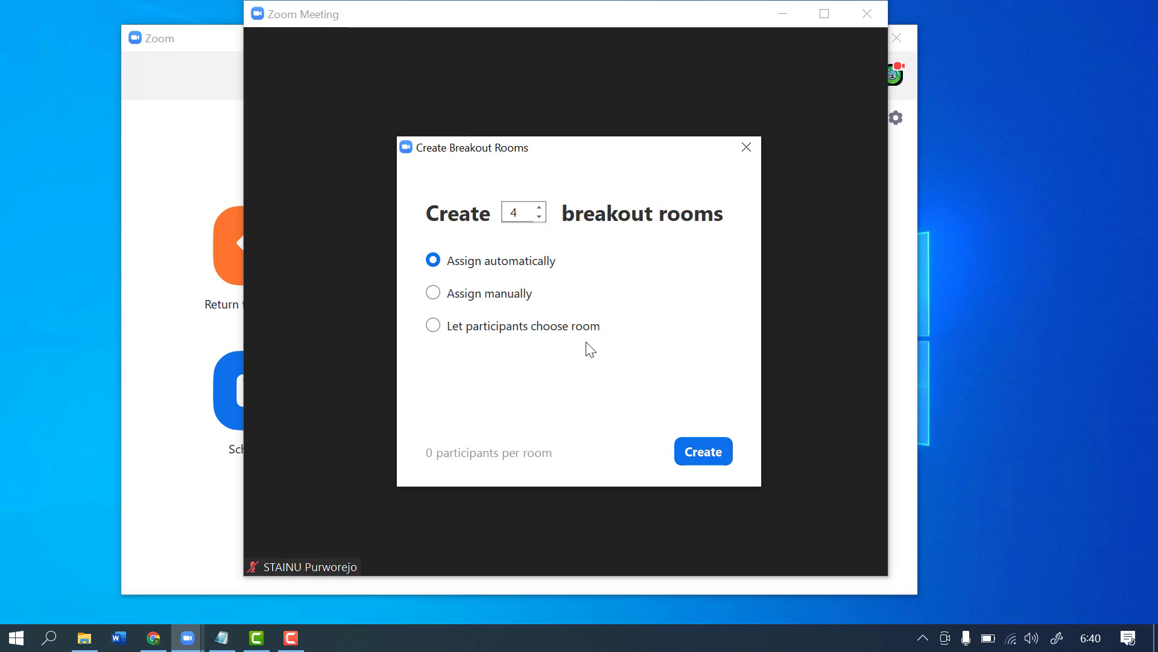
click(701, 454)
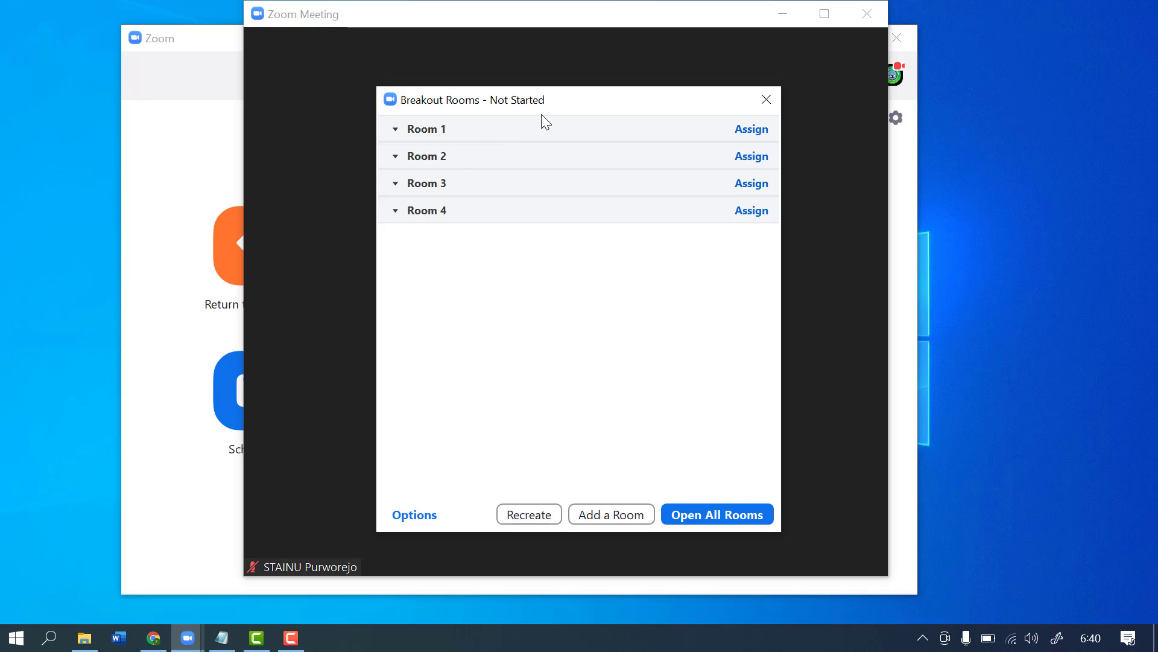
Rename breakout Room 1 as "Kelompok 1"
mouse_move(538, 116)
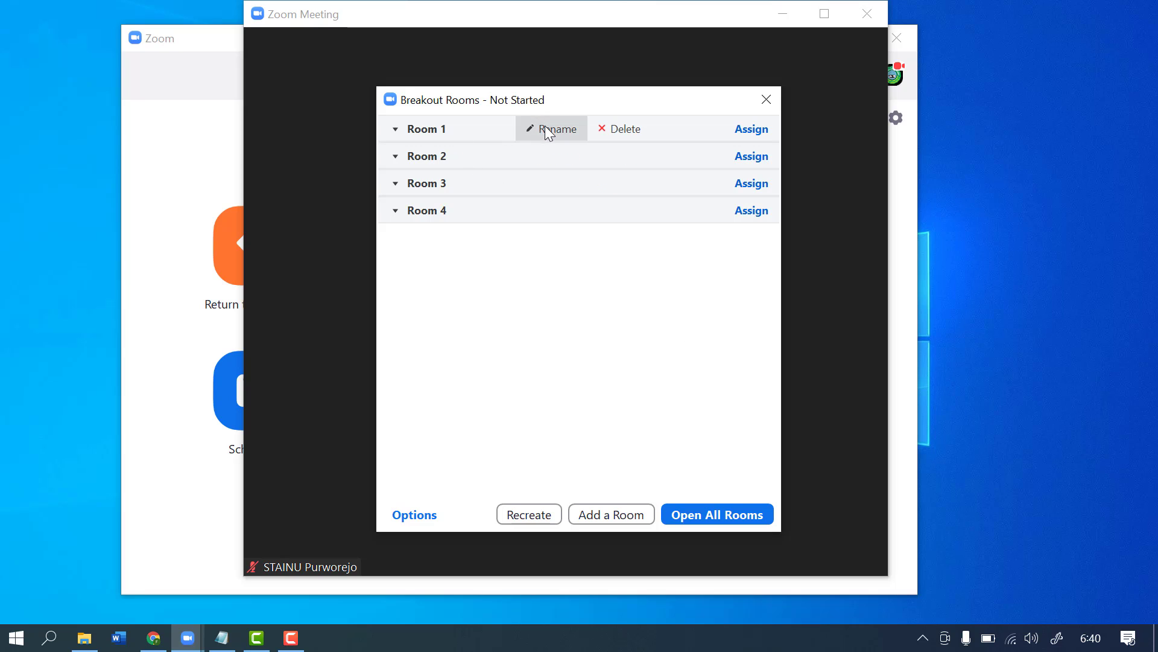
click(545, 125)
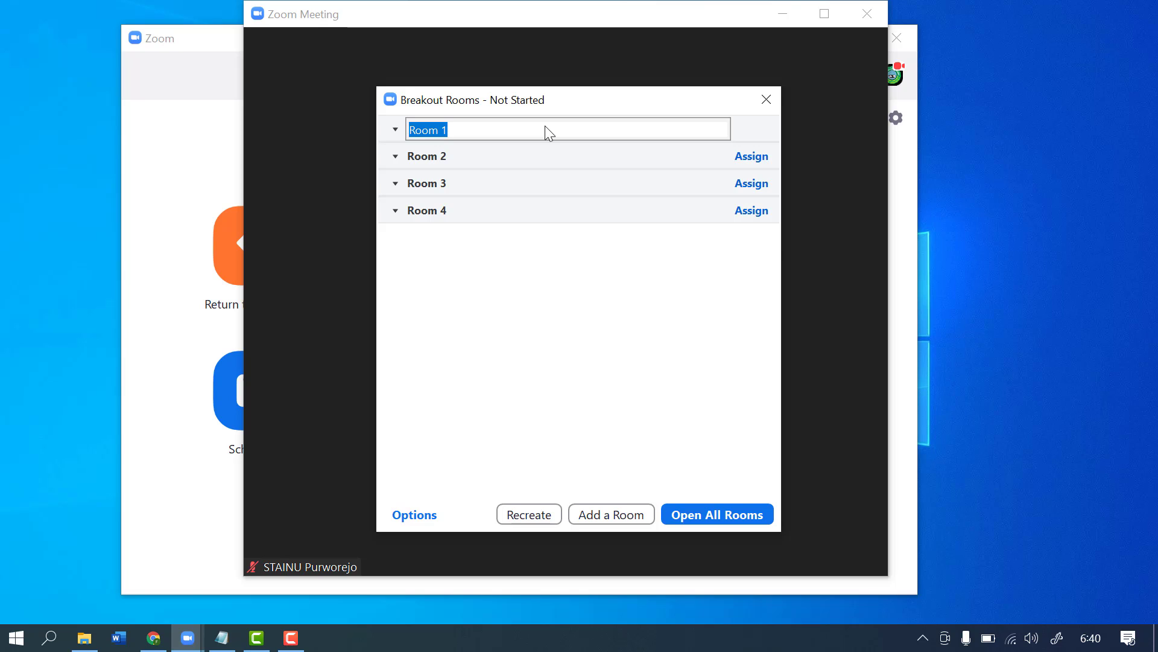
text(Kelompo)
key(BackSpace)
key(BackSpace)
text(pok)
click(489, 155)
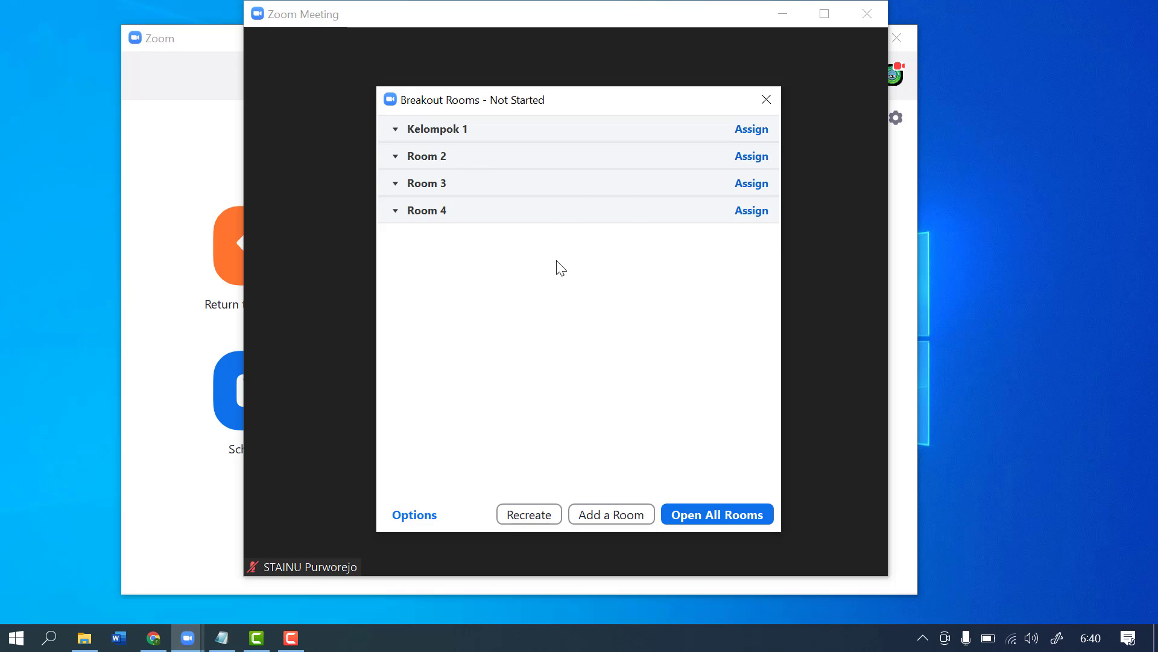
Rename breakout Room 2 as "Kelompok 2"
click(527, 159)
text(K)
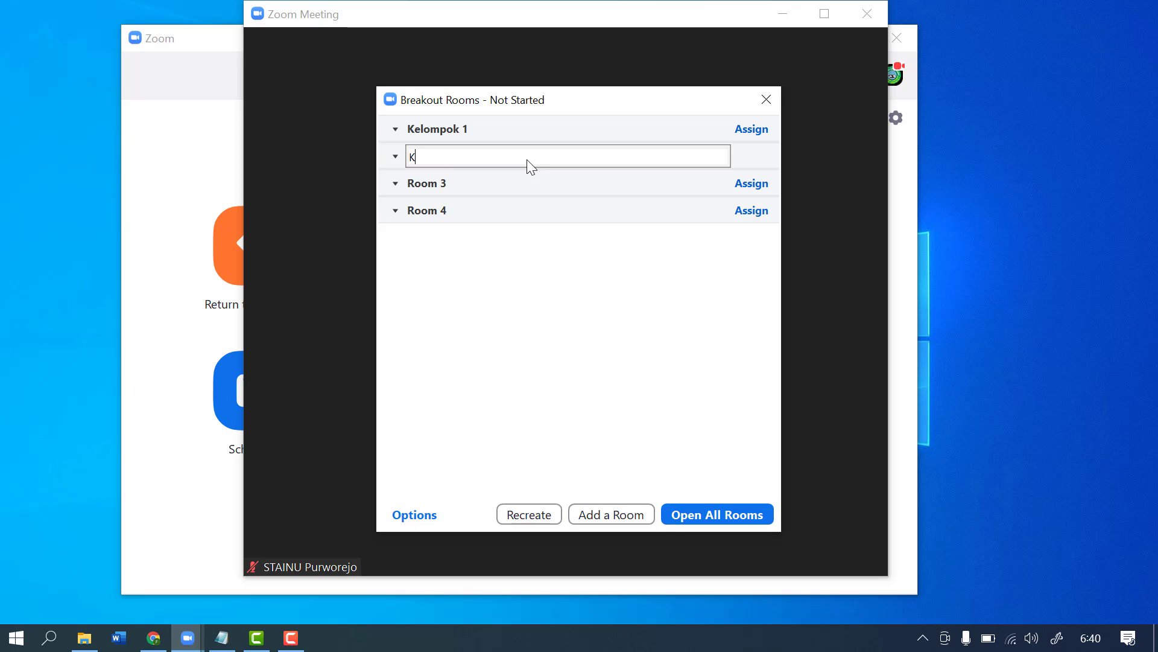
text(elompok 2)
click(541, 299)
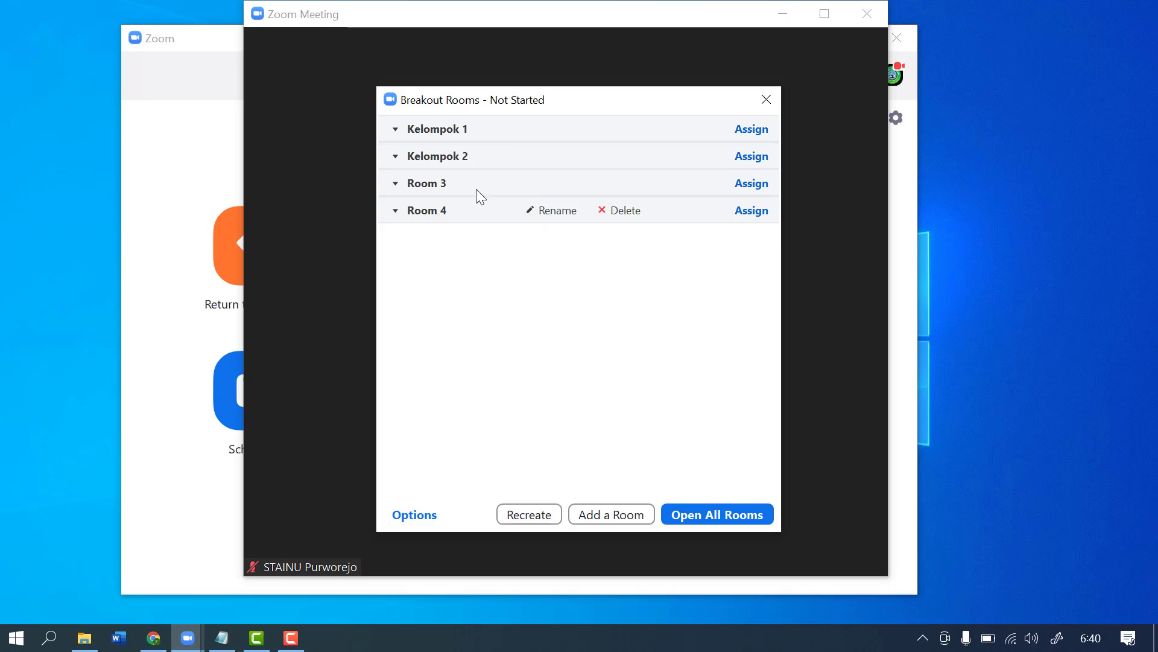
Rename breakout Room 3 as "Kelompok 3"
click(548, 185)
text(Kelom)
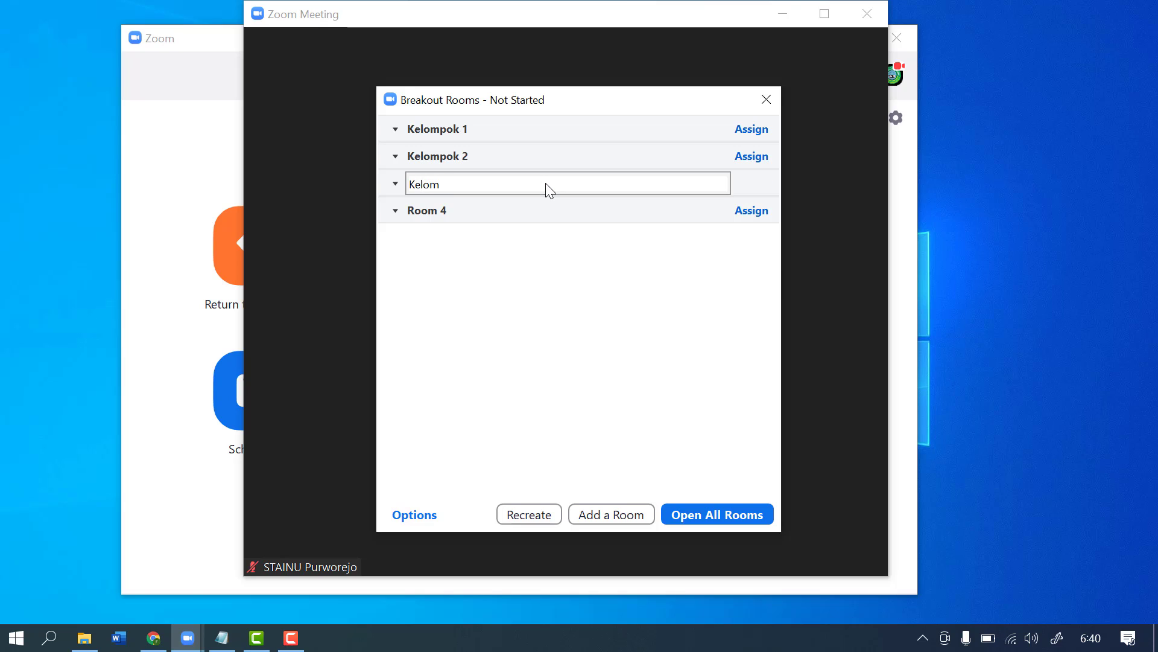
text(pok 3)
click(524, 277)
Rename breakout Room 4 as "Kelompok 4"
mouse_move(495, 215)
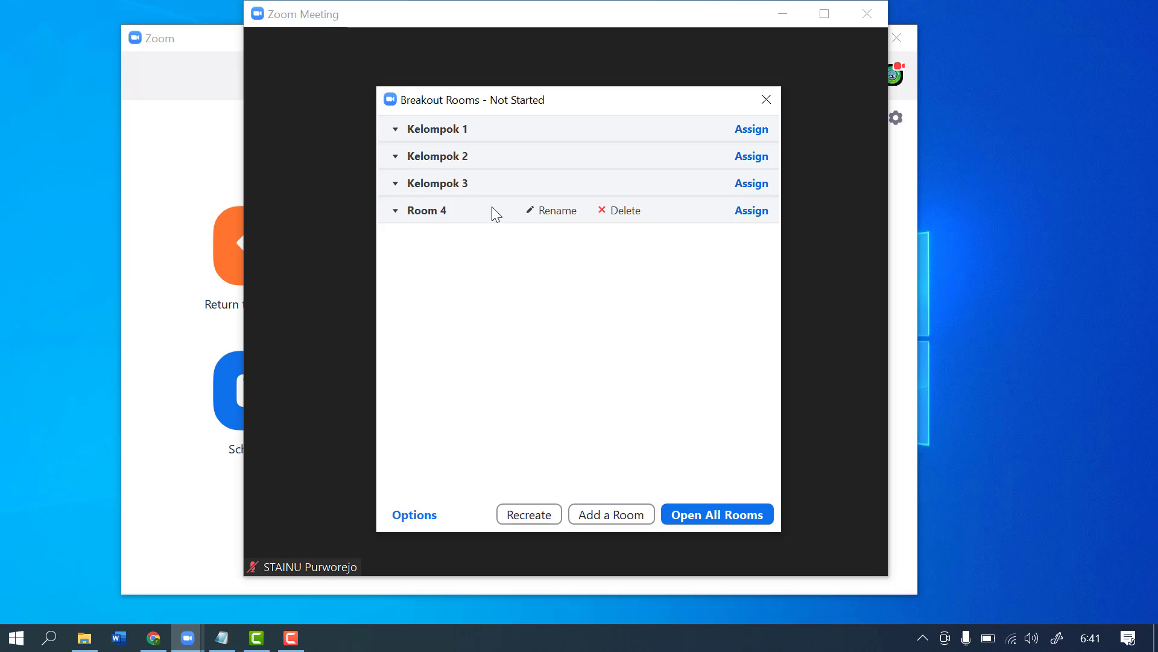
click(578, 212)
text(Kel)
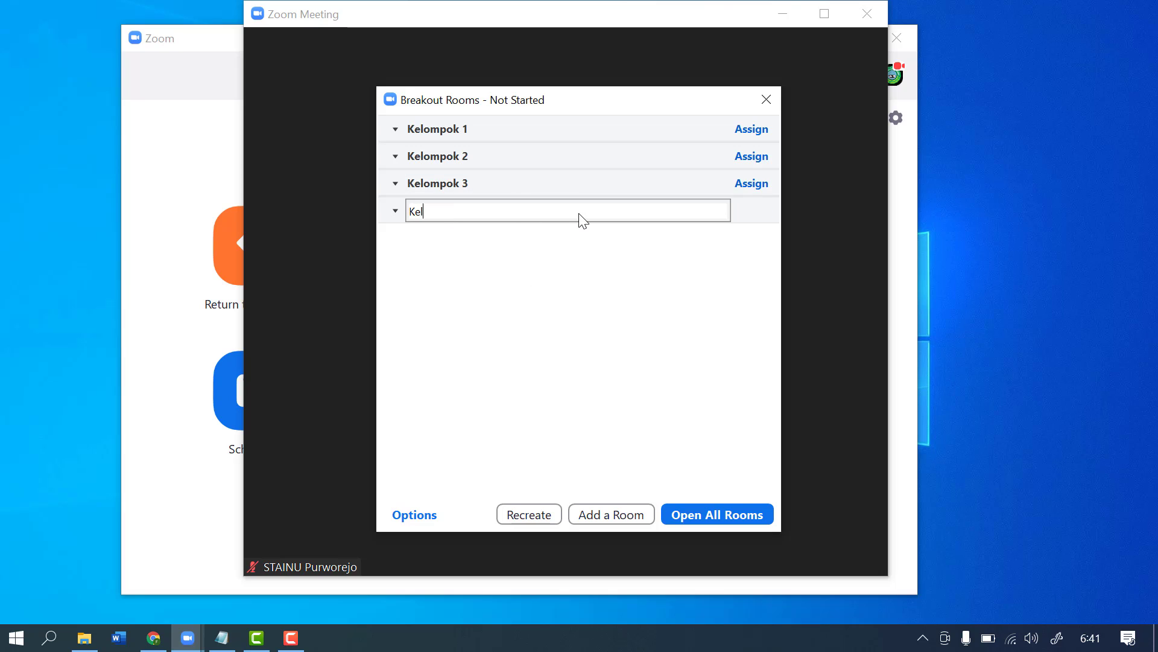
text(ompok 4)
click(498, 280)
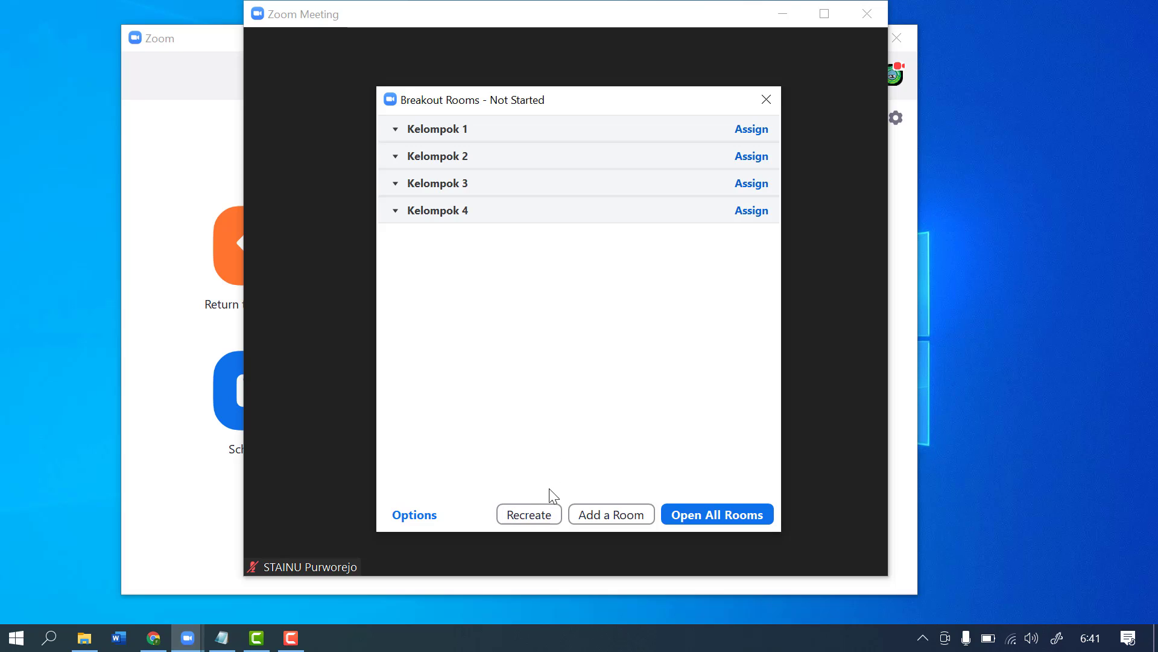
Review the breakout room options for participant movement, automatic closing and countdown, and open all four rooms
click(415, 517)
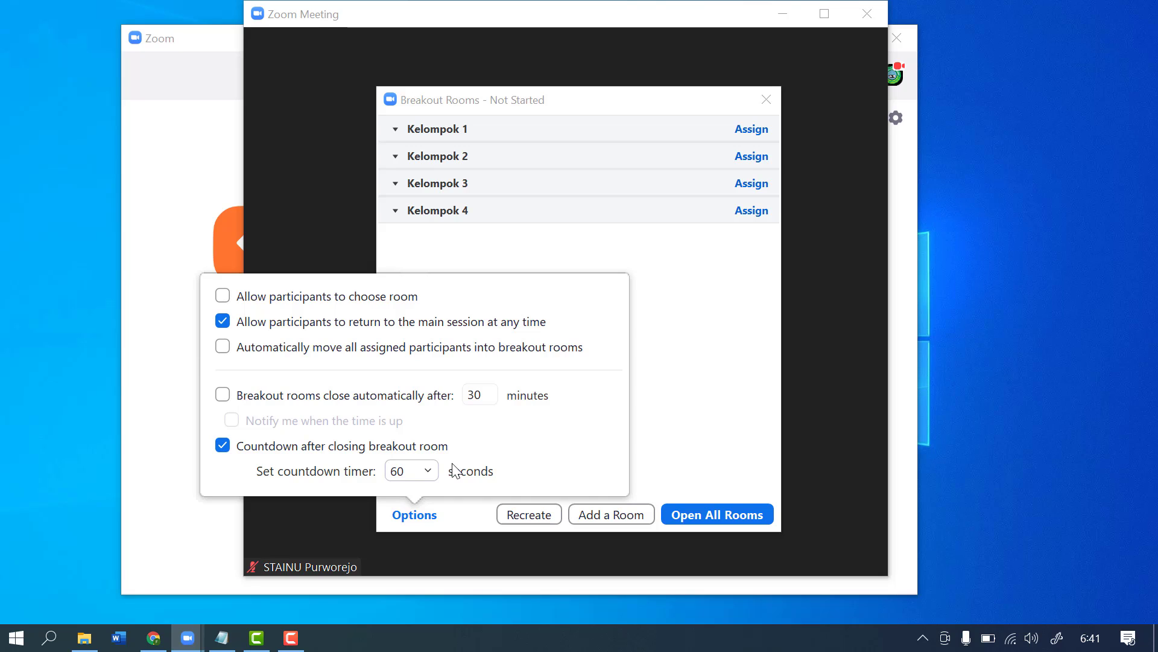
click(709, 327)
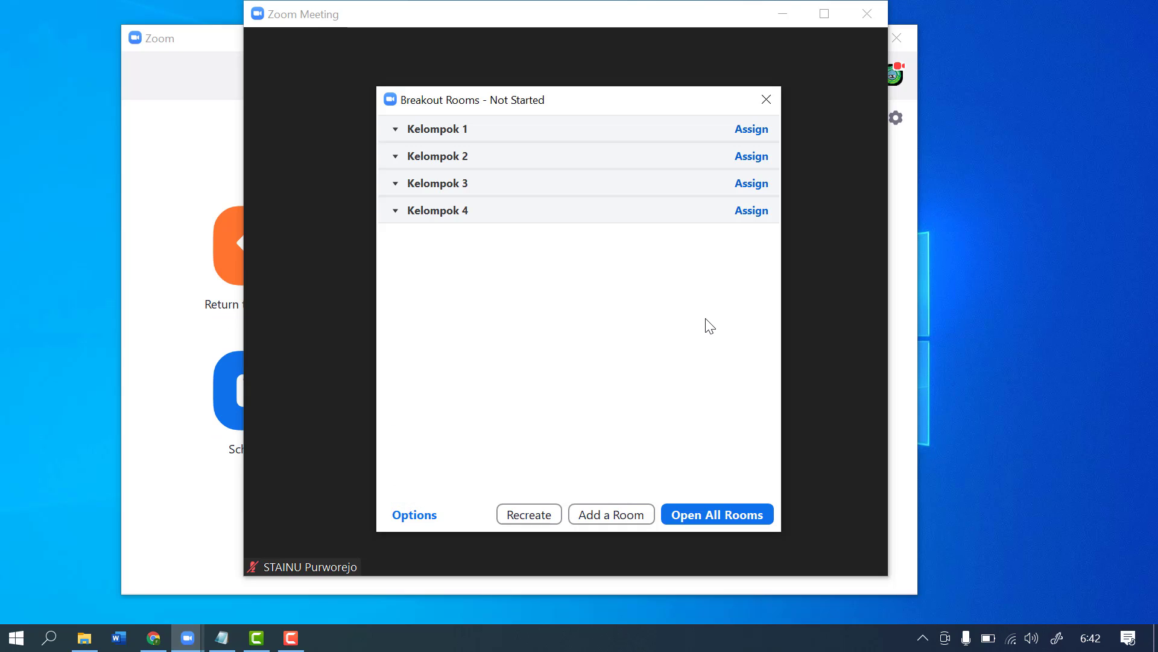
click(429, 515)
click(429, 515)
click(700, 513)
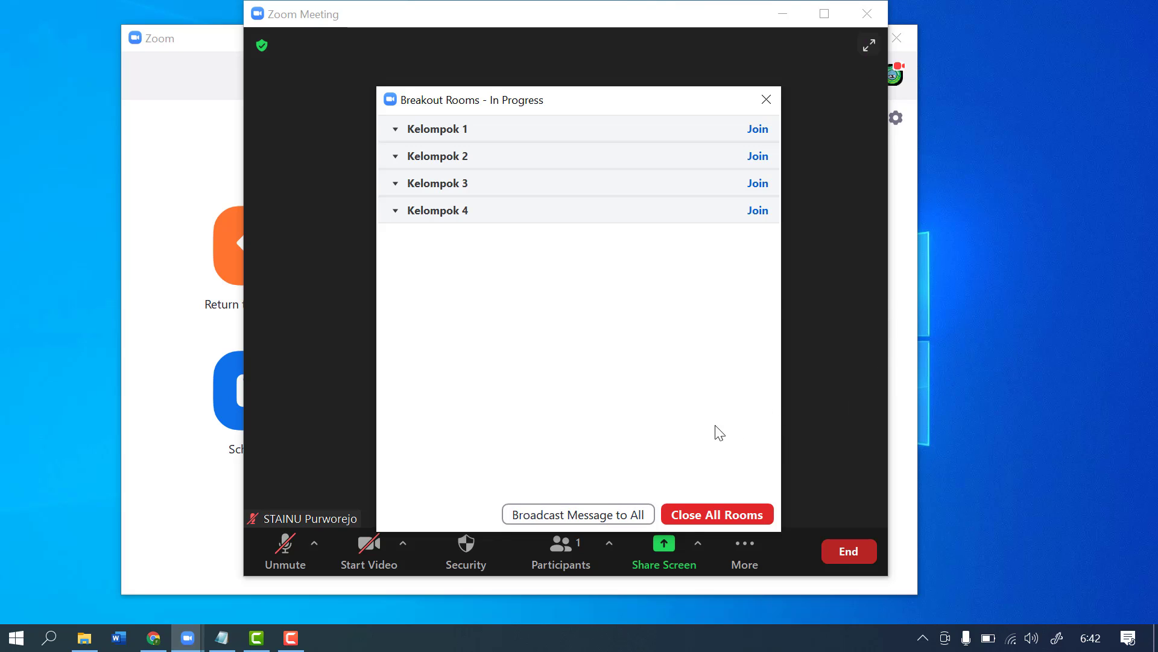
View the message box for broadcasting to all rooms, and close the Breakout Rooms window
click(616, 513)
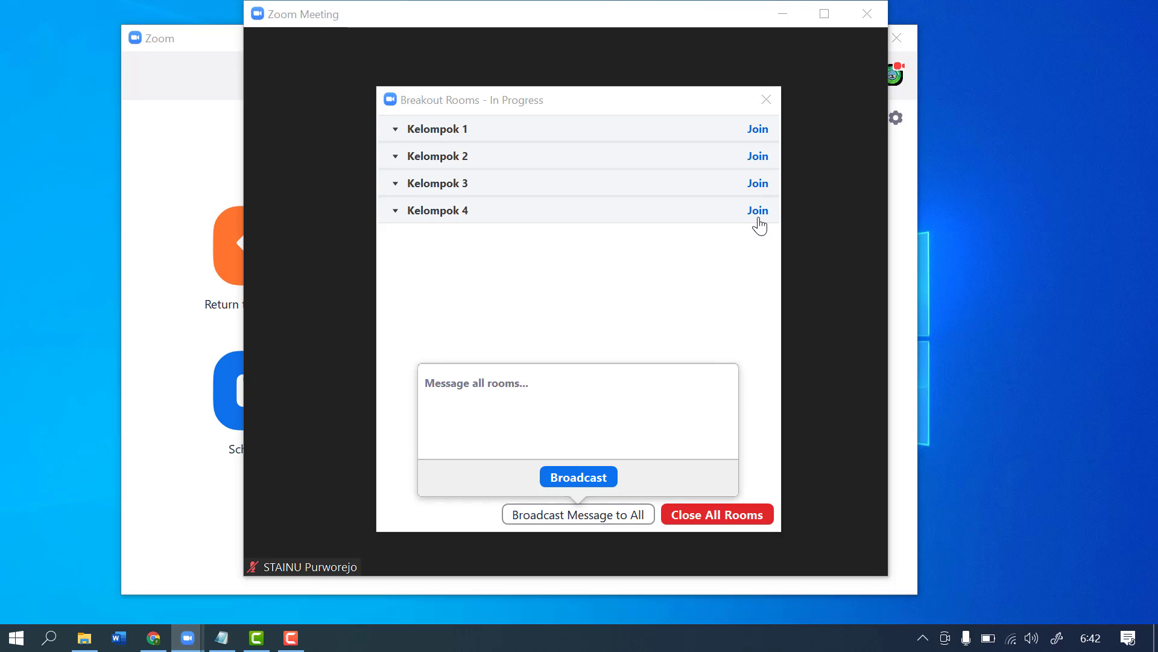
click(777, 100)
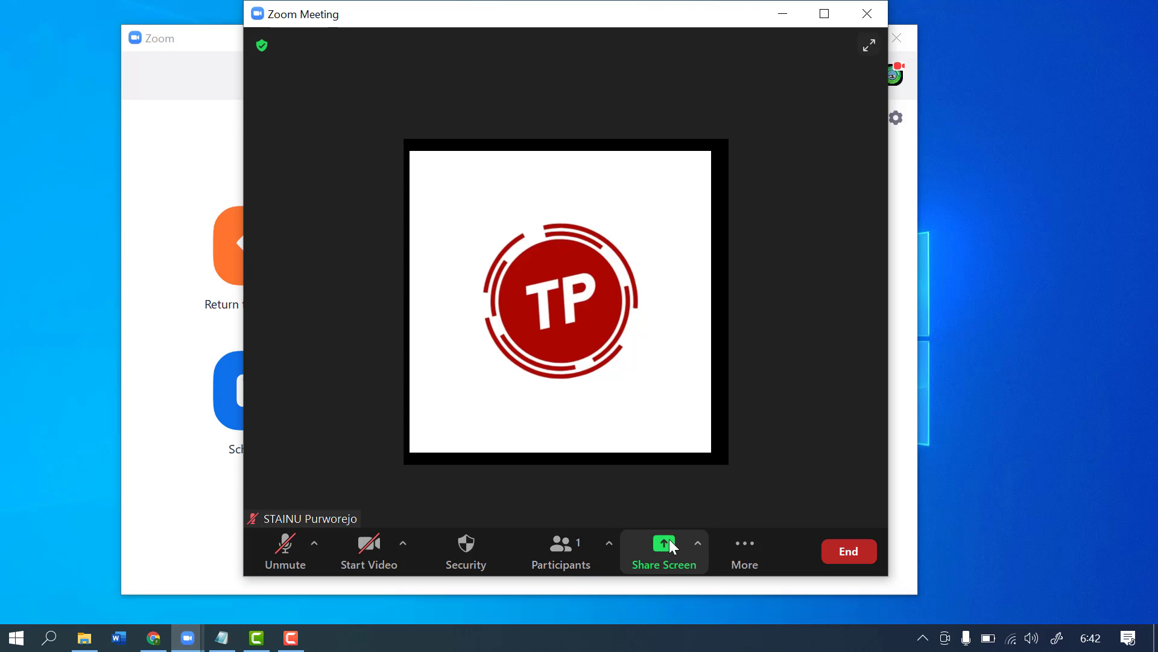
click(609, 542)
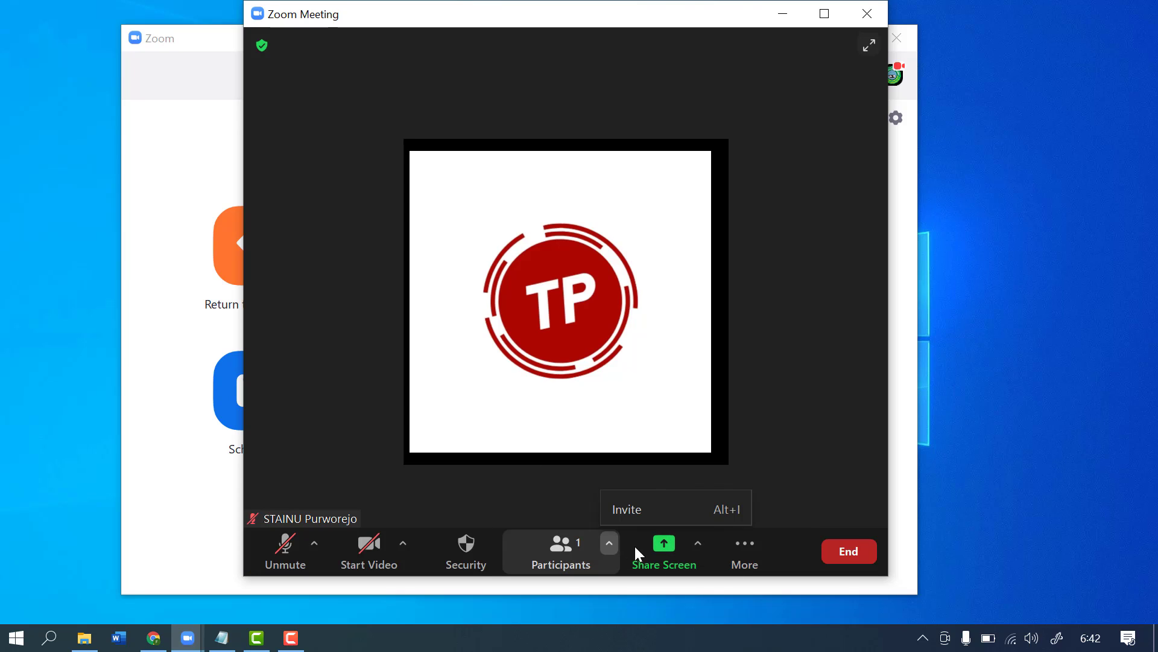
click(740, 548)
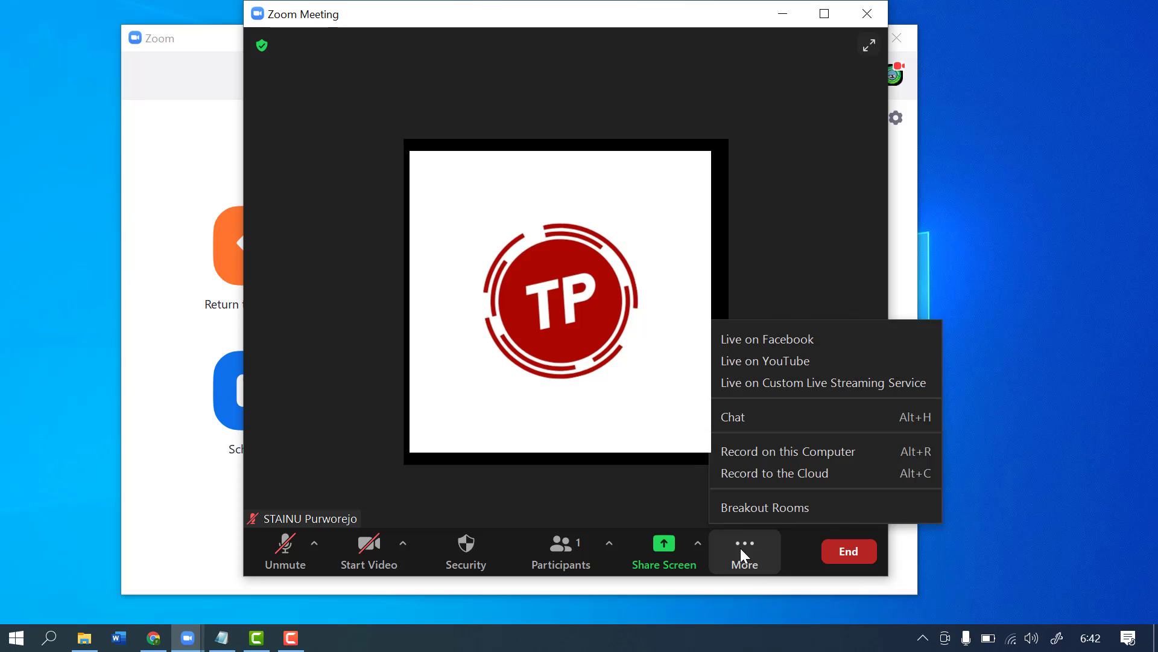
click(795, 227)
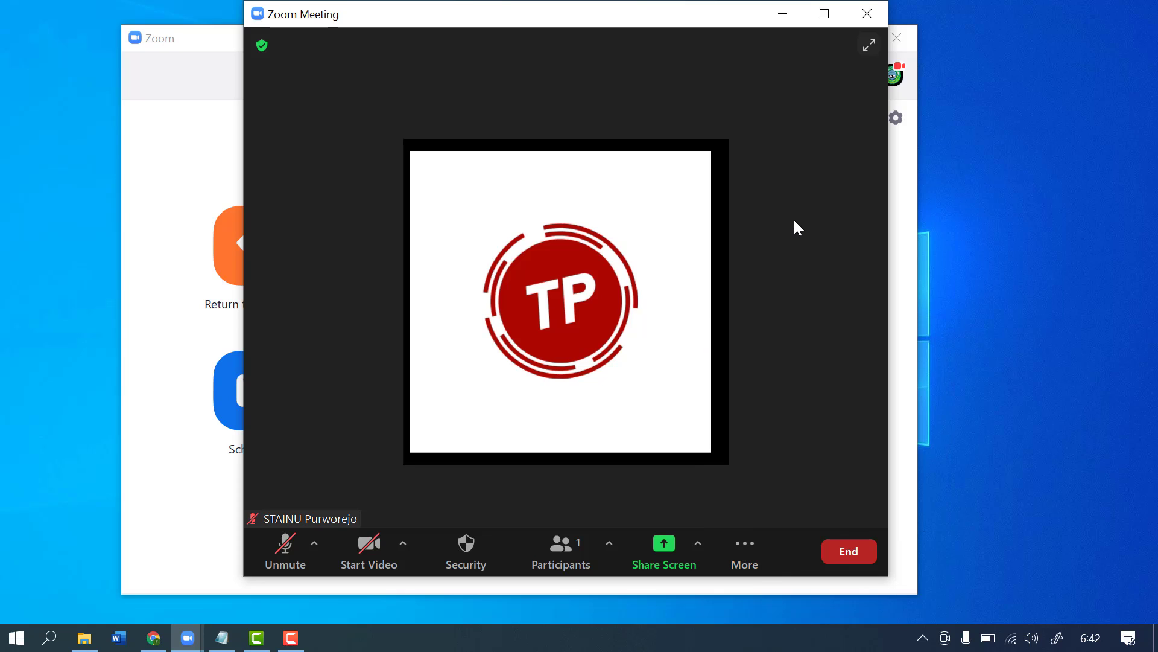